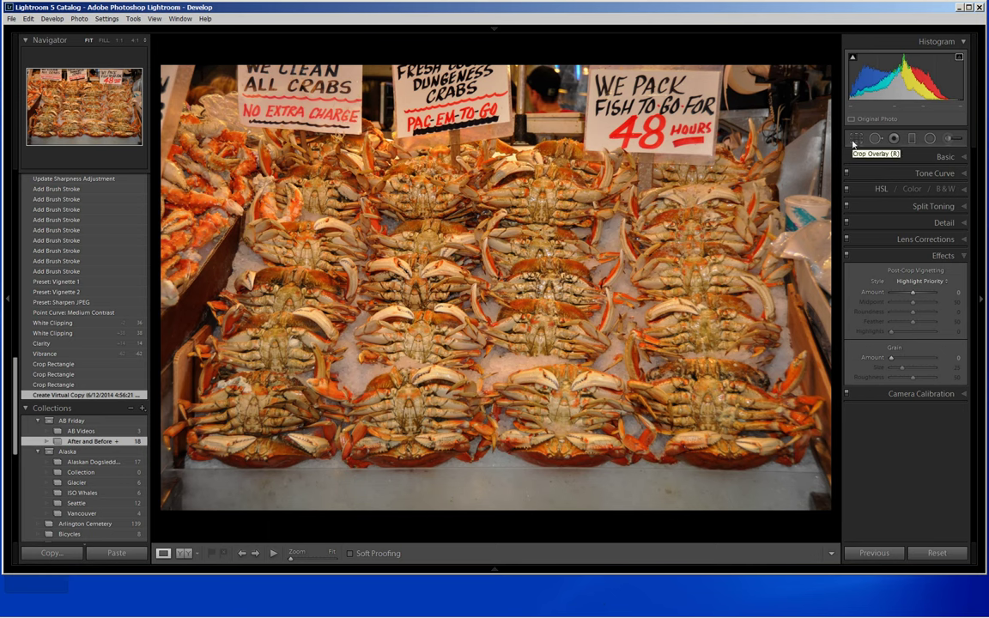
Crop the crab photo by trimming both sides and the empty strip along the lower edge
click(856, 143)
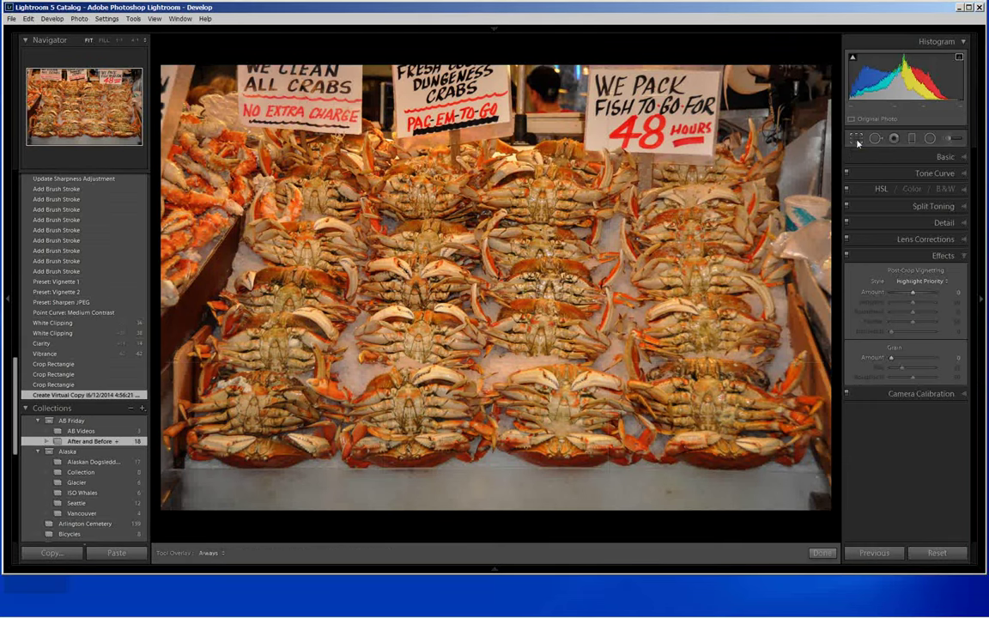
drag(829, 292, 804, 281)
drag(191, 292, 209, 289)
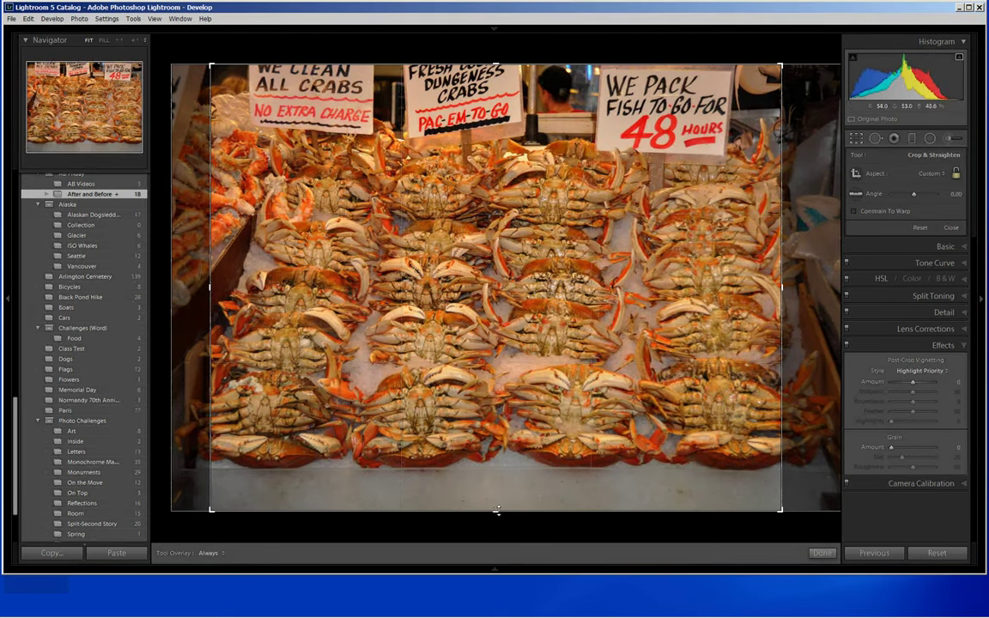
drag(496, 511, 499, 491)
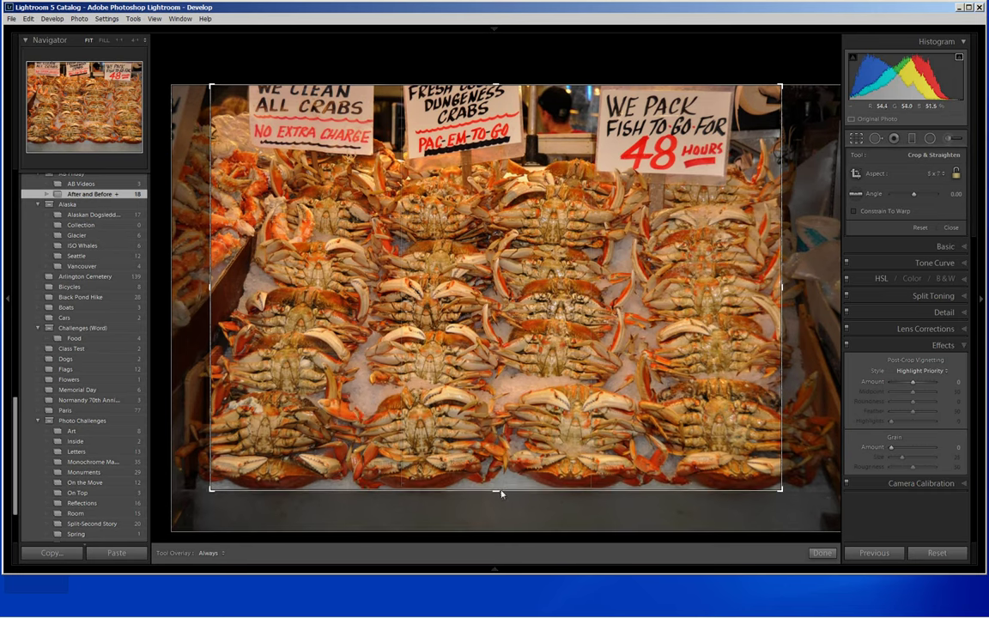
click(821, 554)
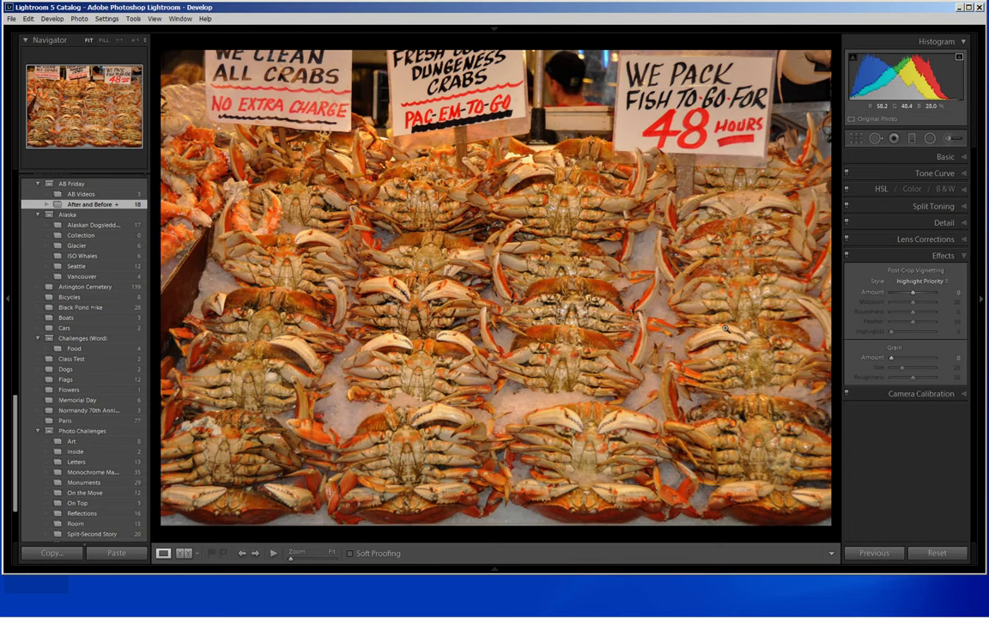
Lower the photo's Vibrance to -64 and raise its Clarity to +12
click(964, 158)
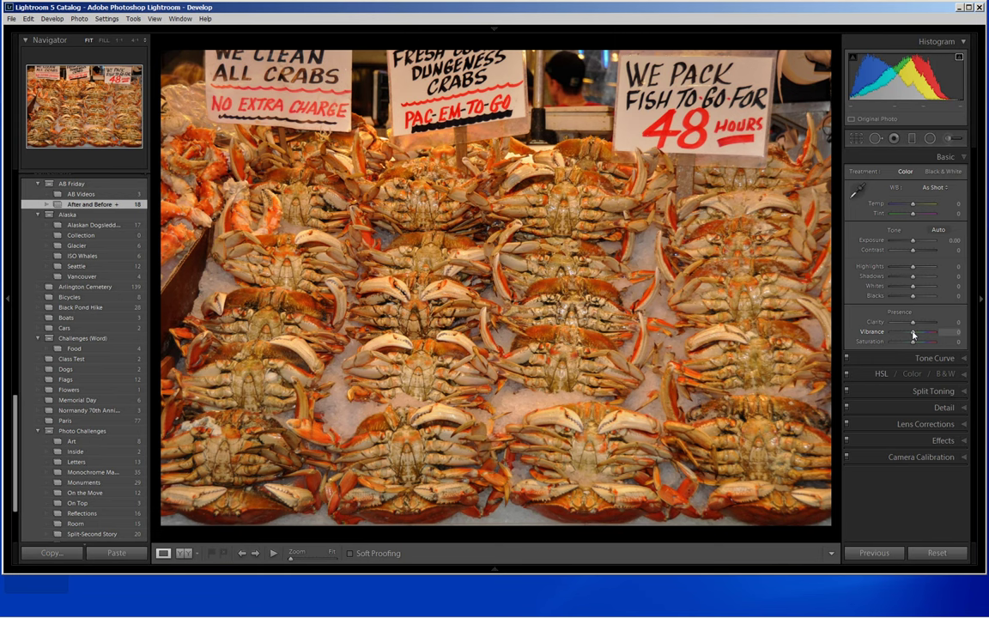
drag(913, 335, 902, 333)
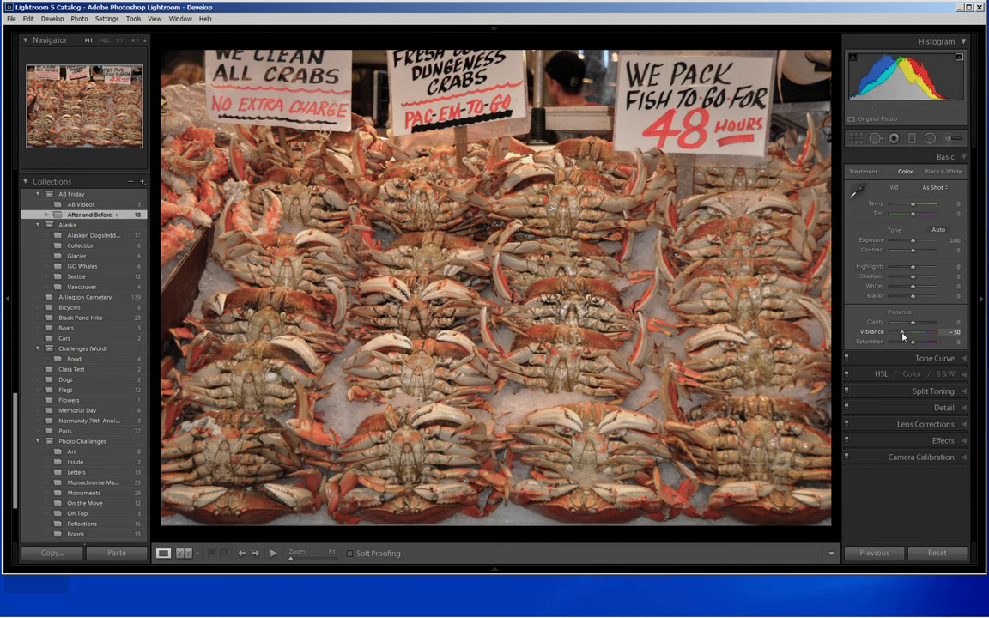
drag(902, 332, 900, 335)
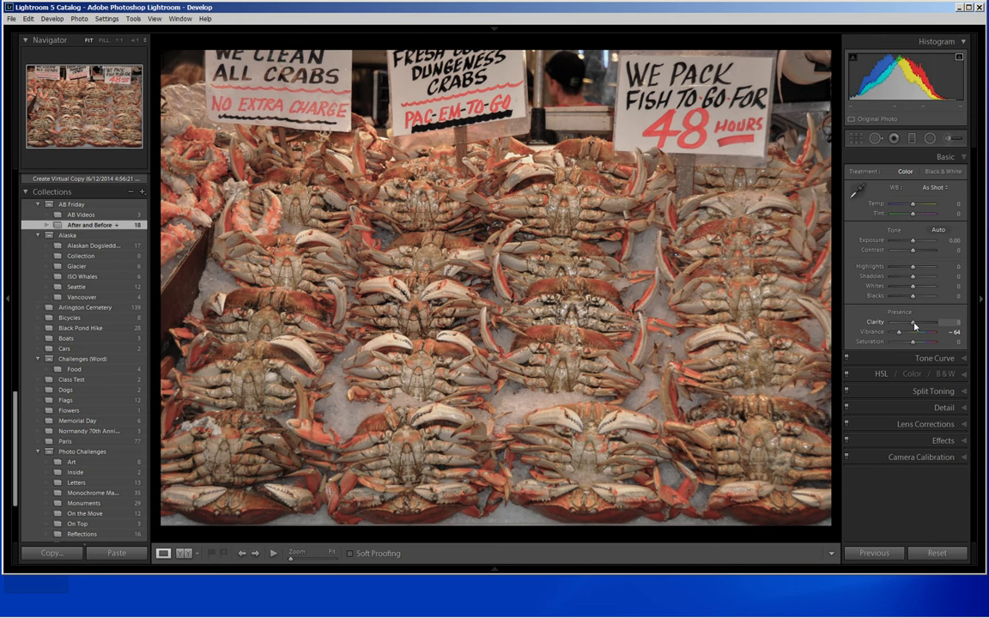
drag(915, 325, 917, 327)
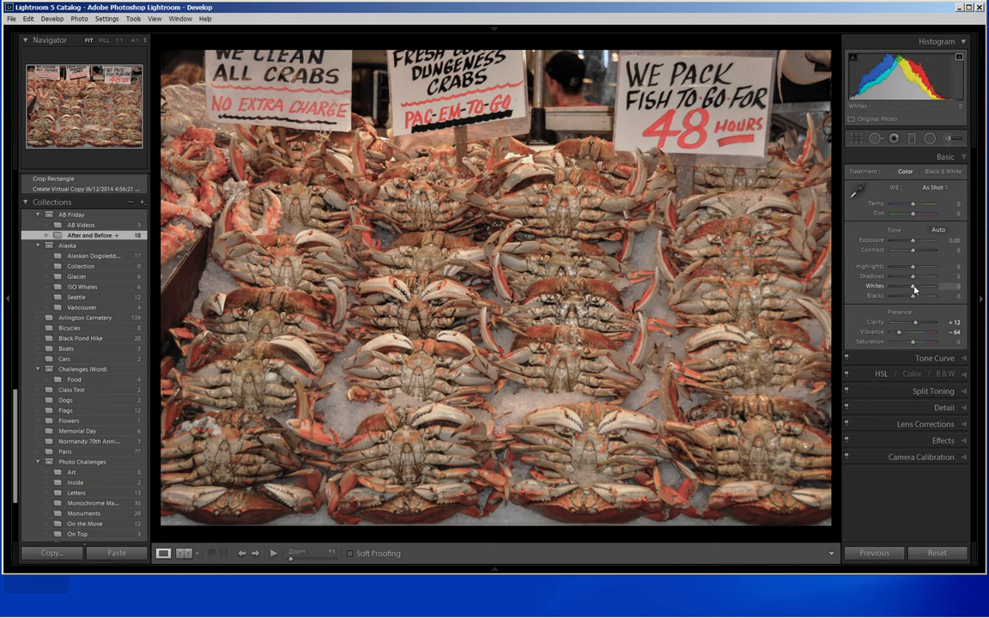
Raise the photo's Whites to +33
drag(917, 287, 924, 293)
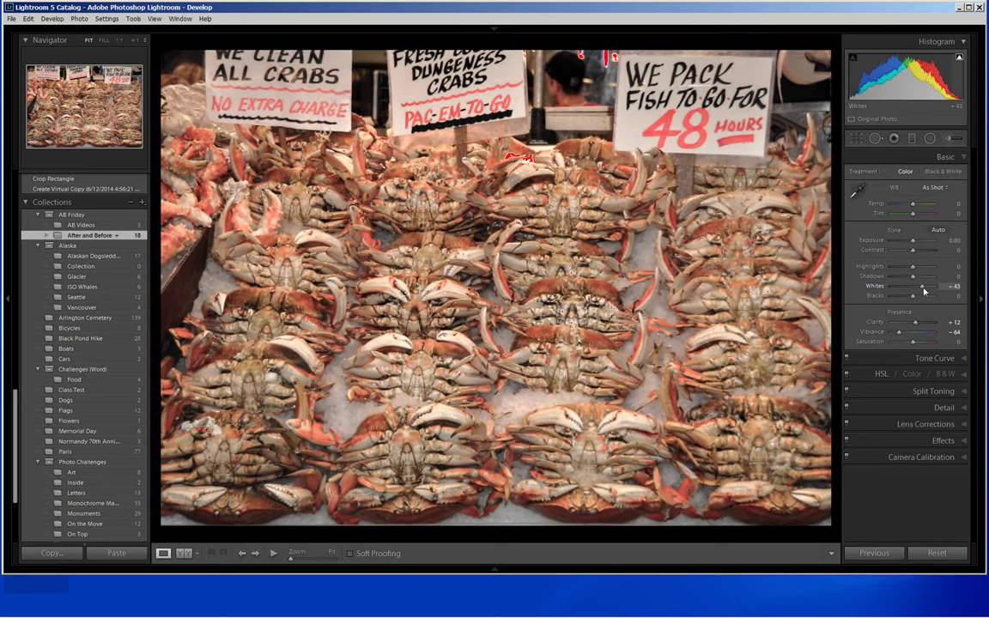
drag(925, 292, 931, 291)
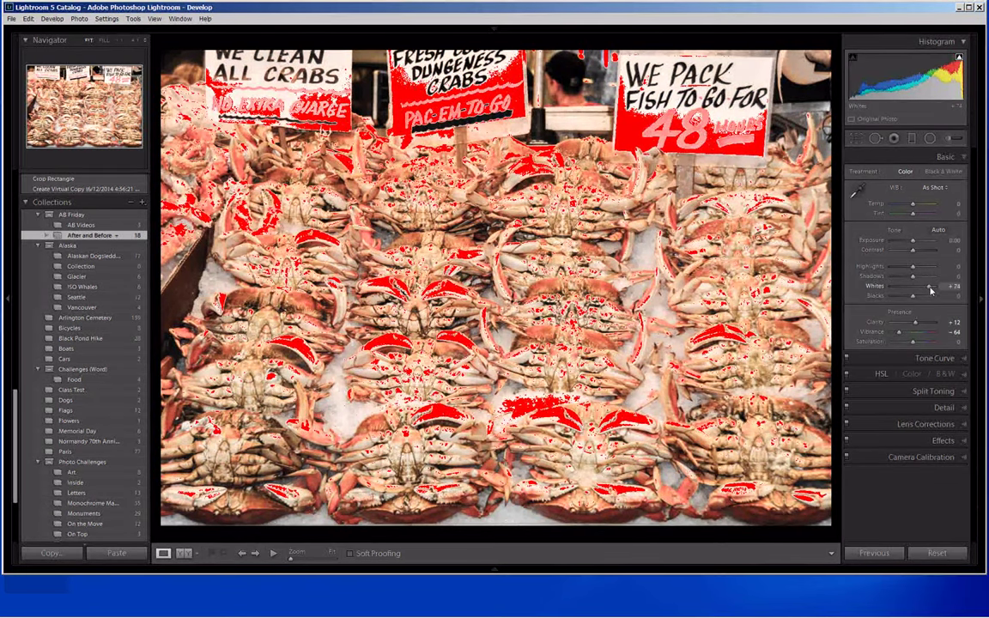
drag(931, 291, 924, 288)
drag(923, 286, 919, 286)
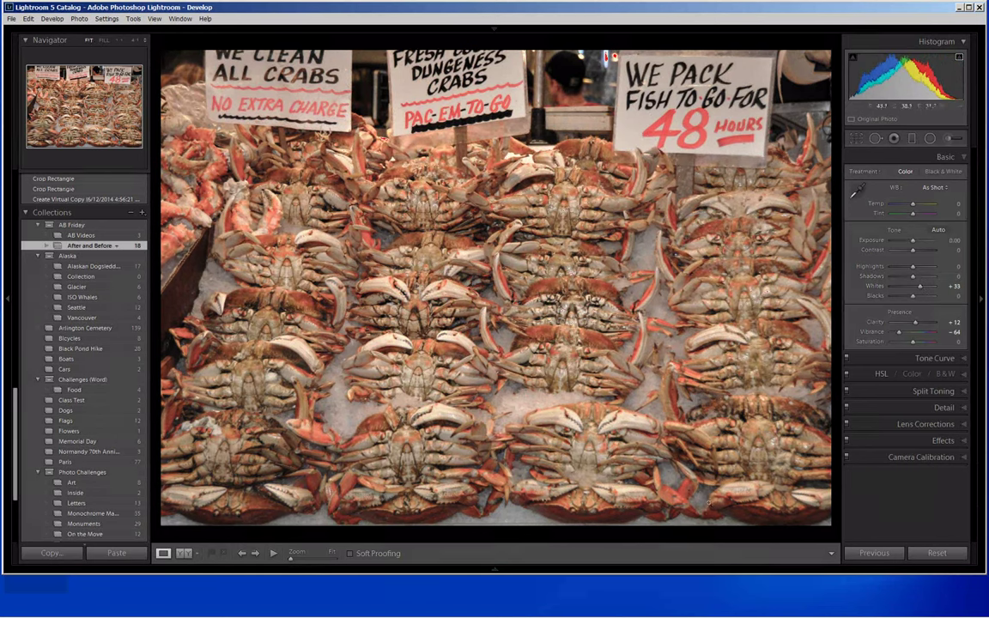
click(966, 157)
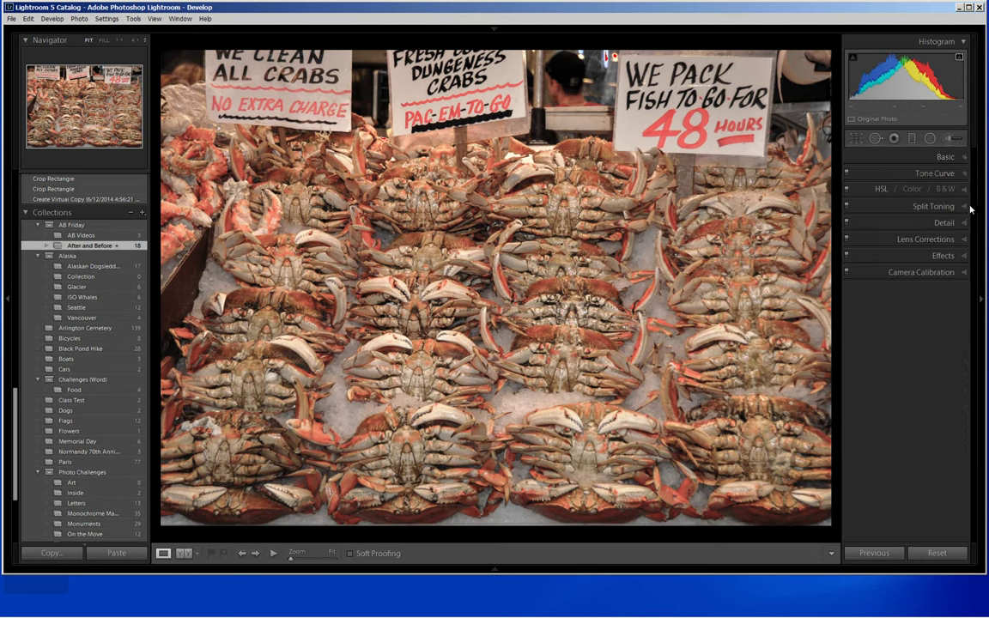
Set the tone curve's point curve to Medium Contrast
click(964, 175)
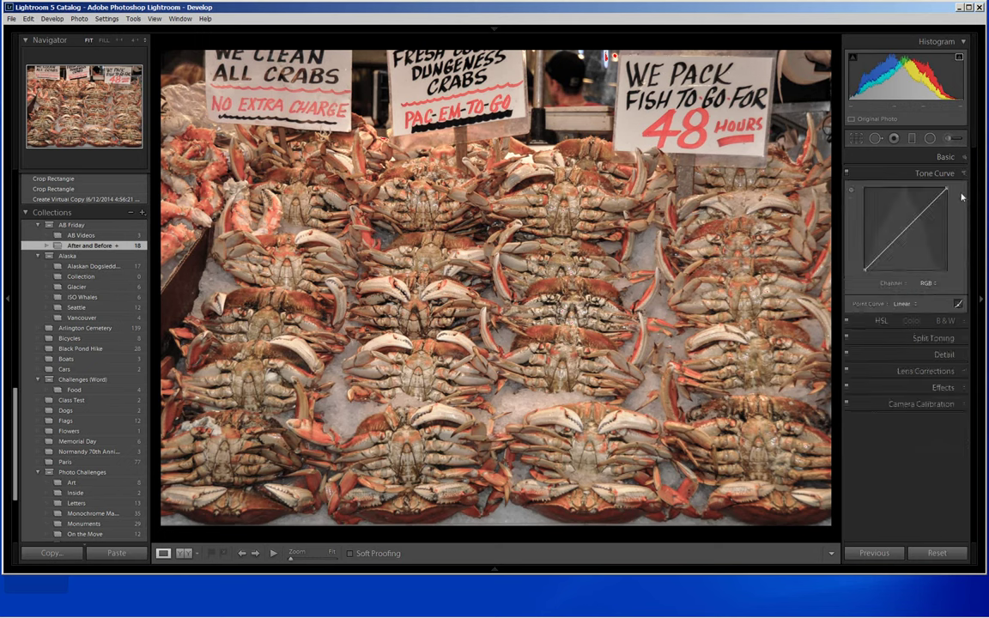
click(913, 305)
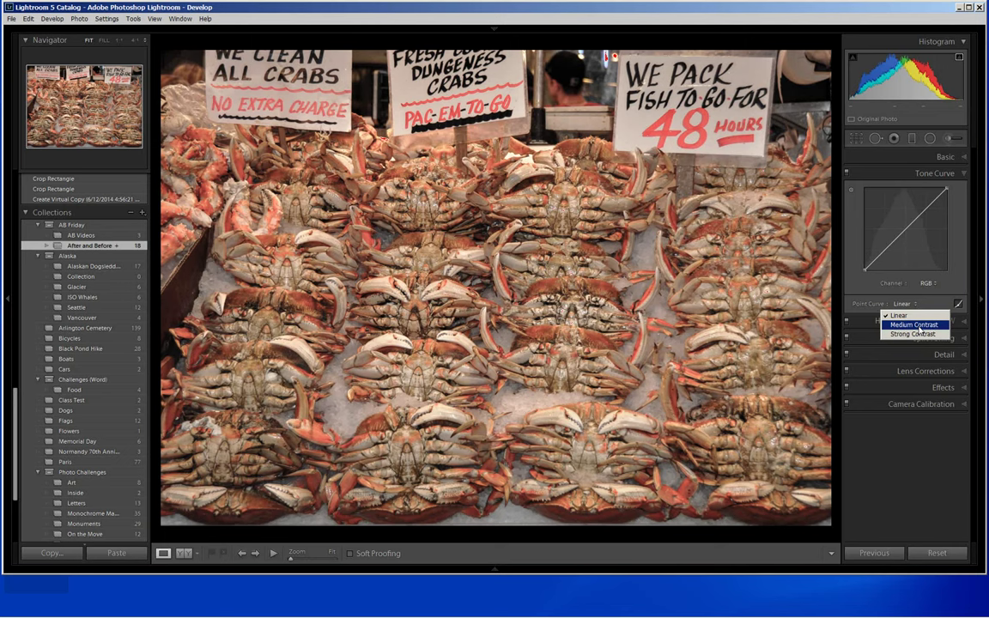
click(916, 325)
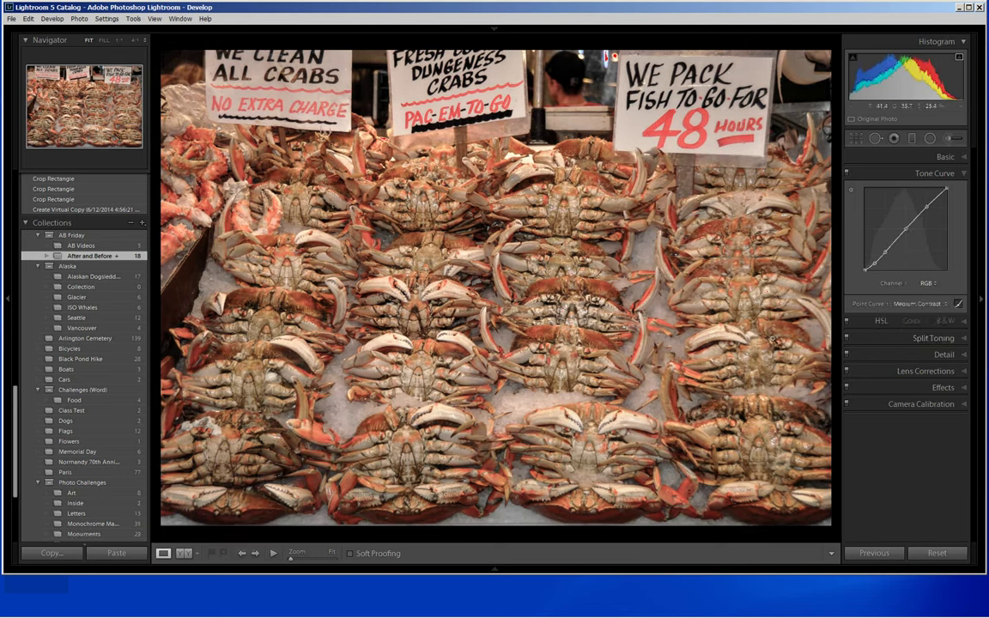
click(962, 172)
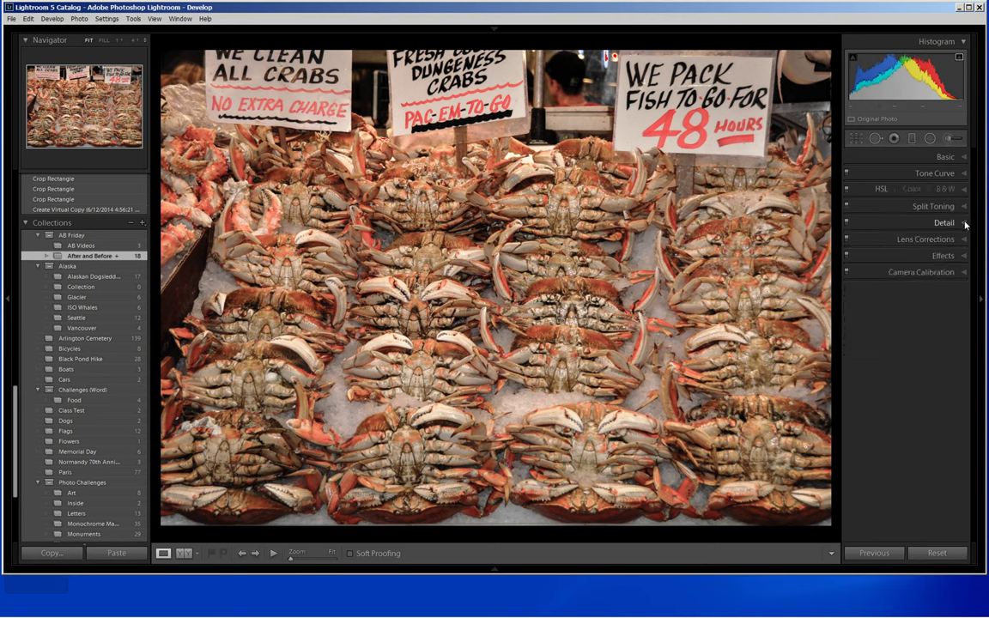
Sharpen the photo with the Sharpen JPEG user preset
click(966, 225)
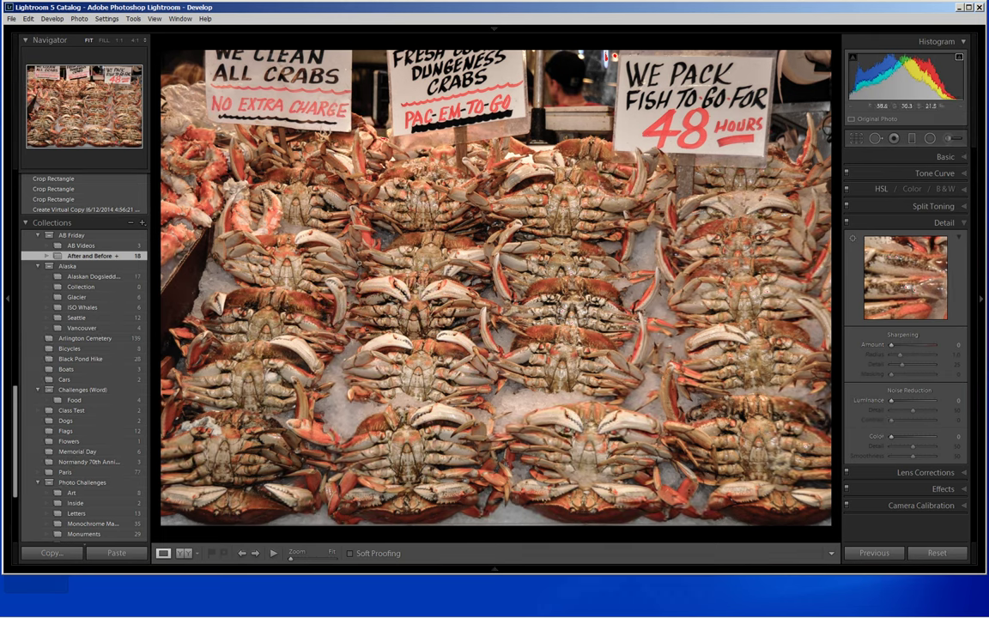
scroll(110, 230, up, 4)
scroll(109, 231, up, 4)
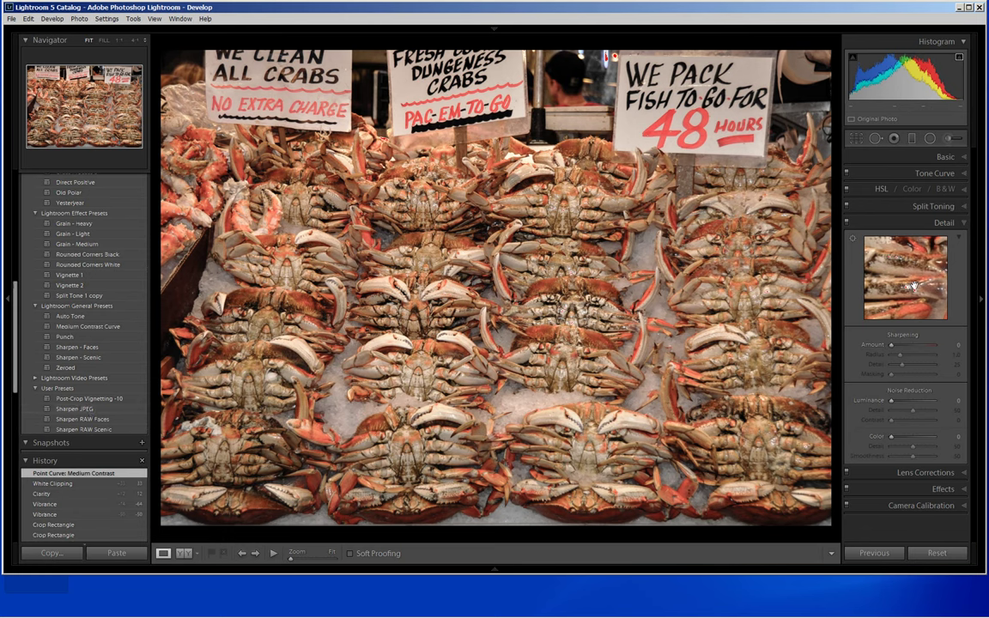
click(89, 409)
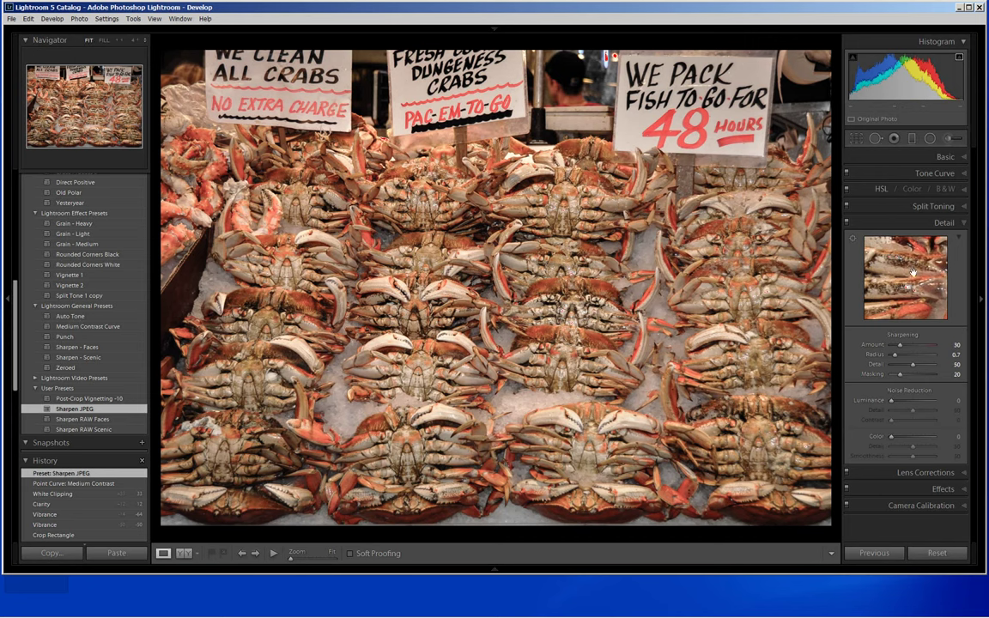
click(963, 225)
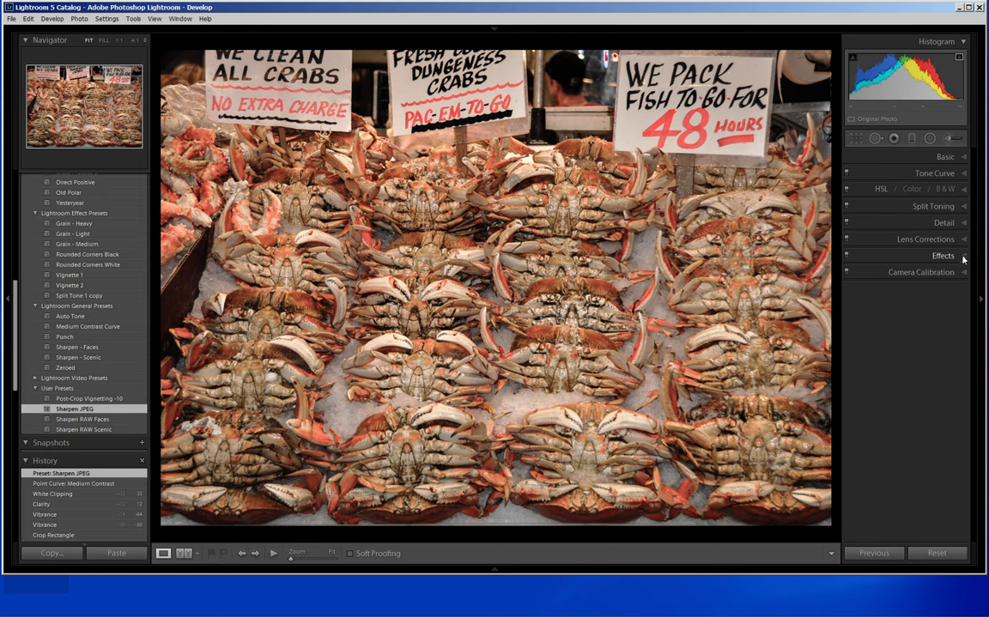
Try the Vignette 2 preset on the photo and replace it with the Vignette 1 preset
click(965, 257)
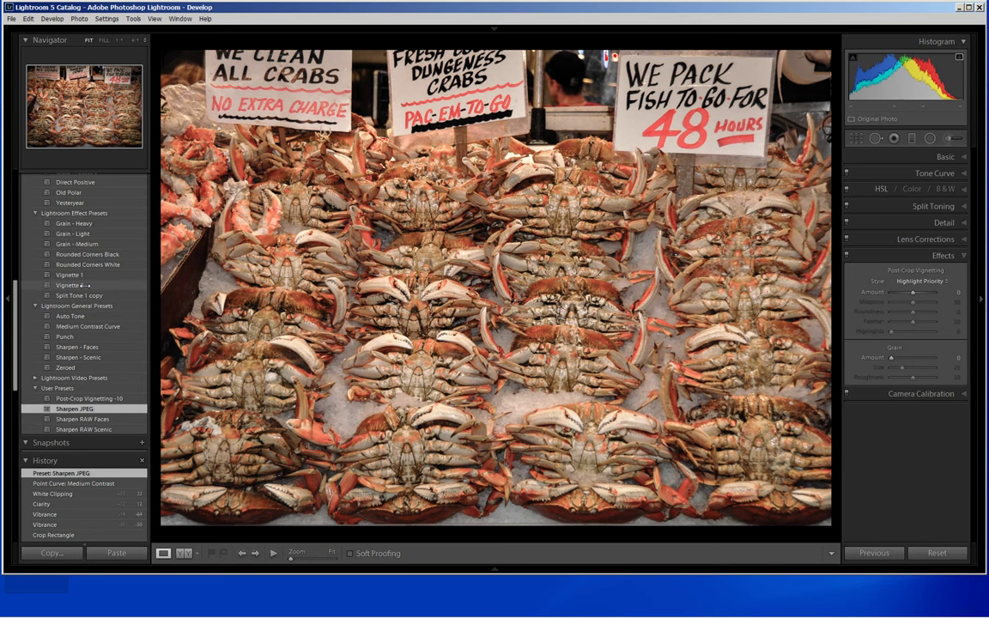
click(83, 285)
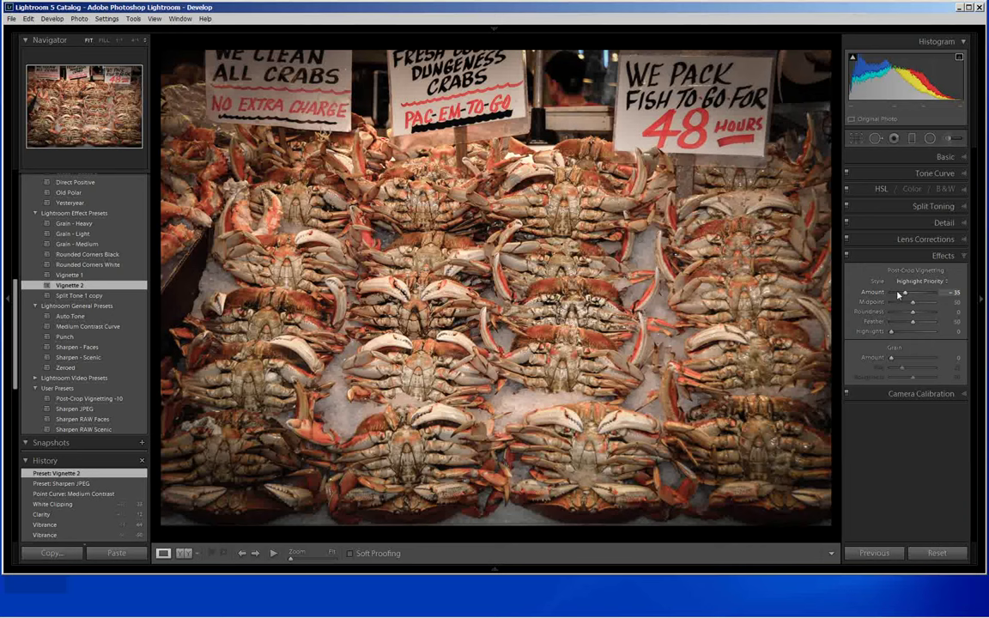
click(79, 275)
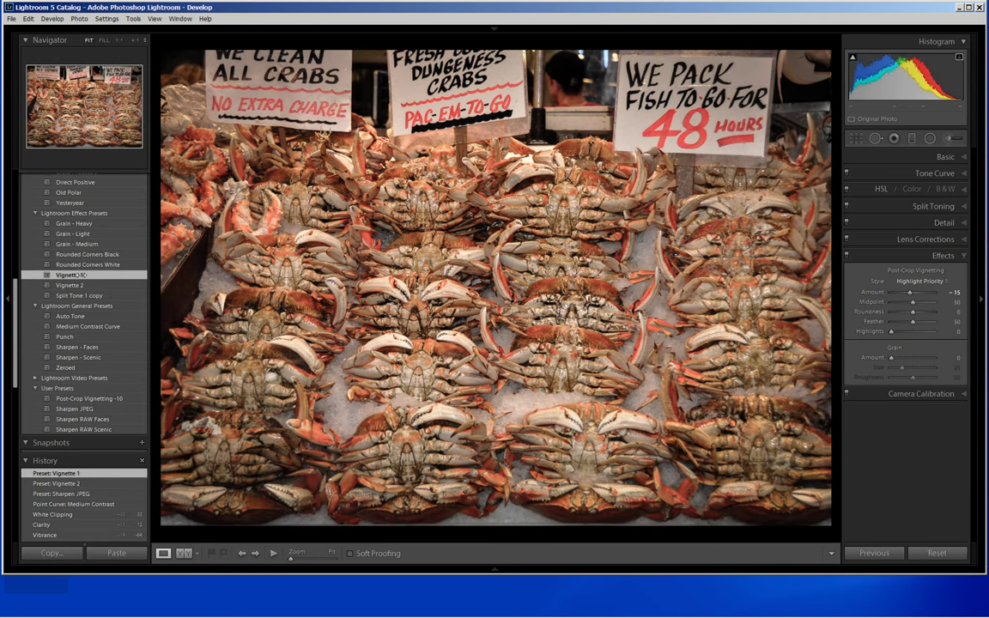
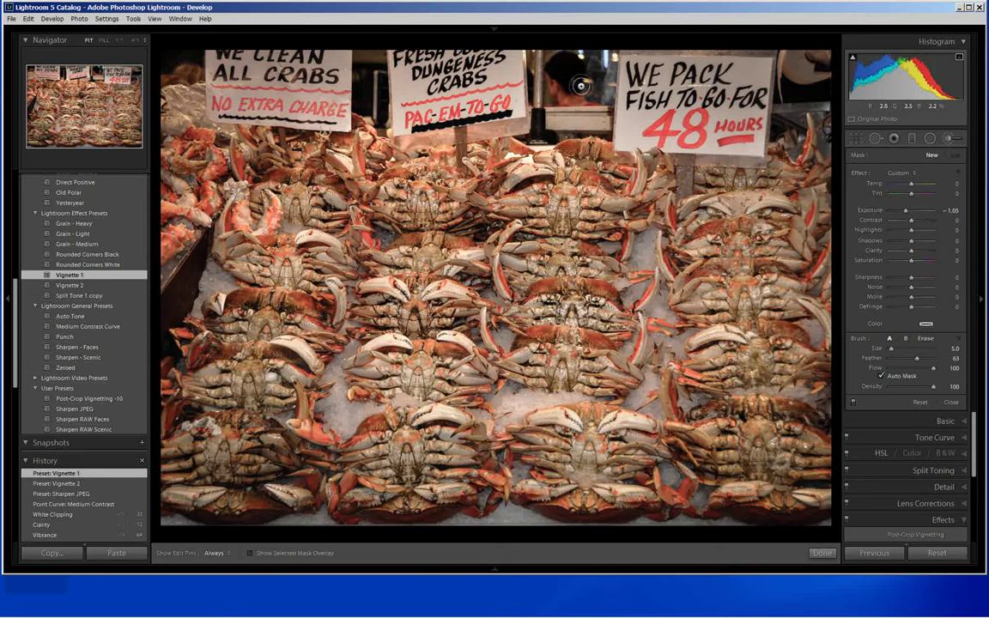
Reset the Adjustment Brush effects, set Exposure to -1.43, and darken the man and background between the two signs
double_click(859, 175)
drag(912, 213, 904, 214)
drag(581, 81, 586, 92)
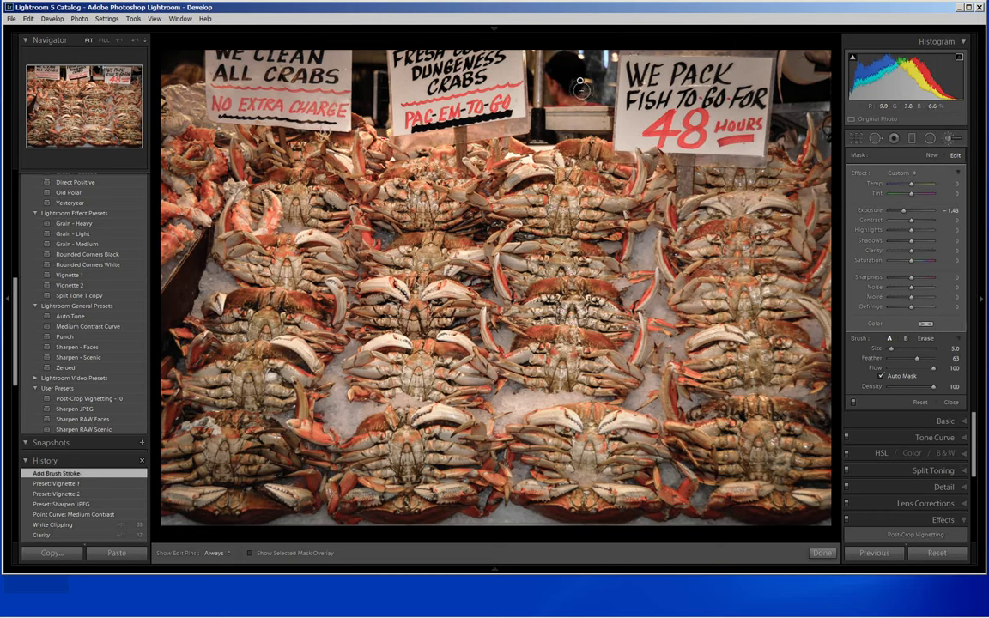
key(h)
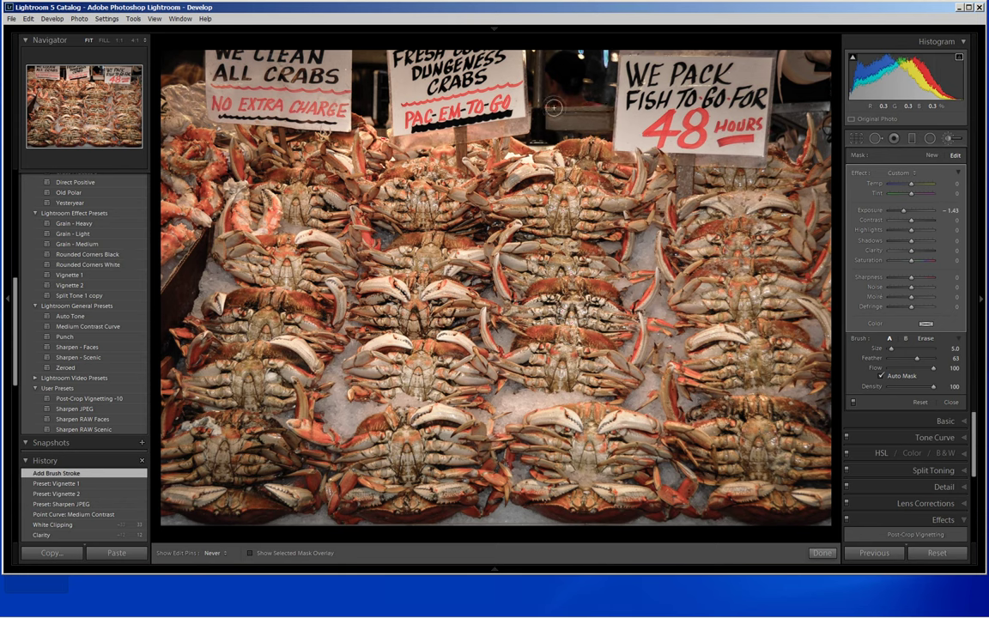
drag(503, 58, 504, 93)
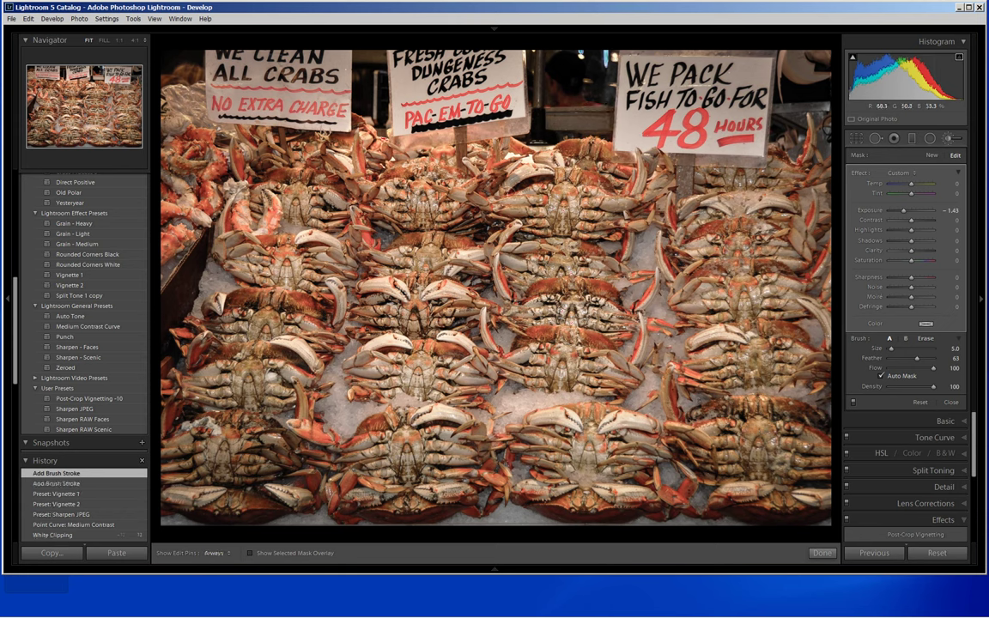
Show the selected mask overlay and paint over the background areas still missing between the signs
click(250, 553)
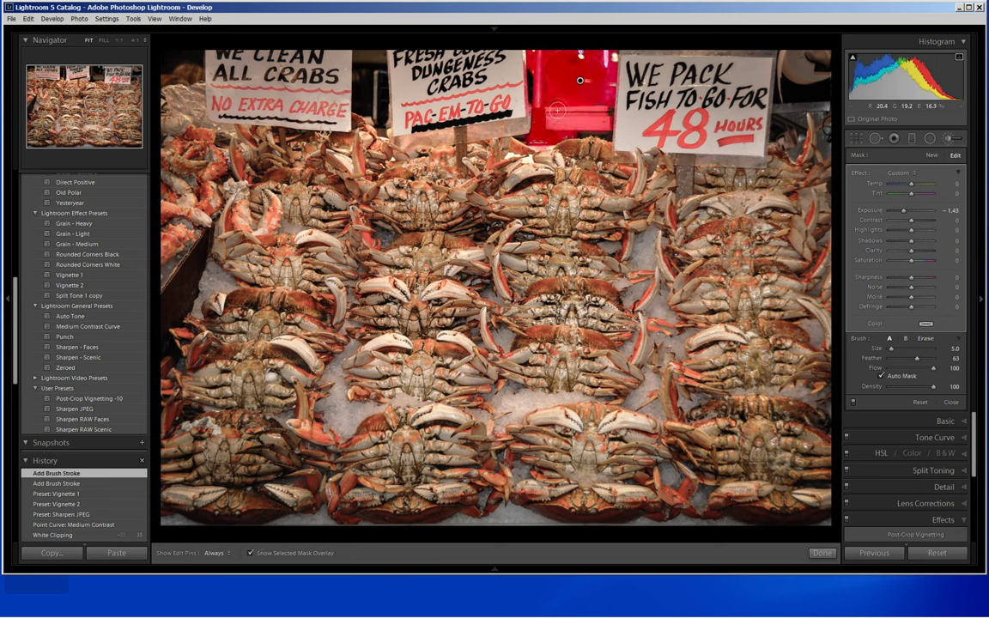
key(h)
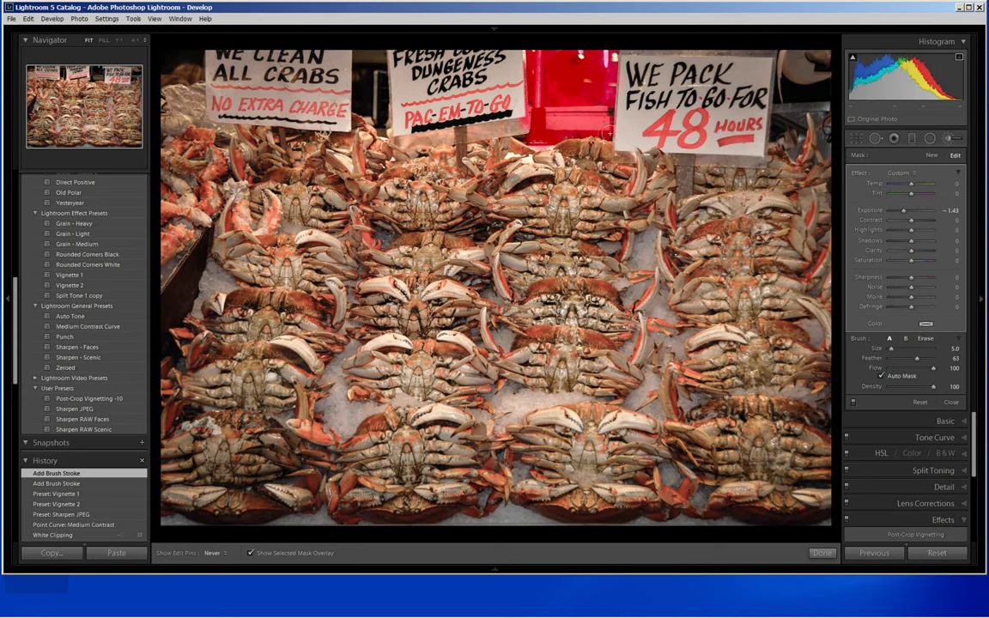
drag(576, 62, 494, 56)
key(h)
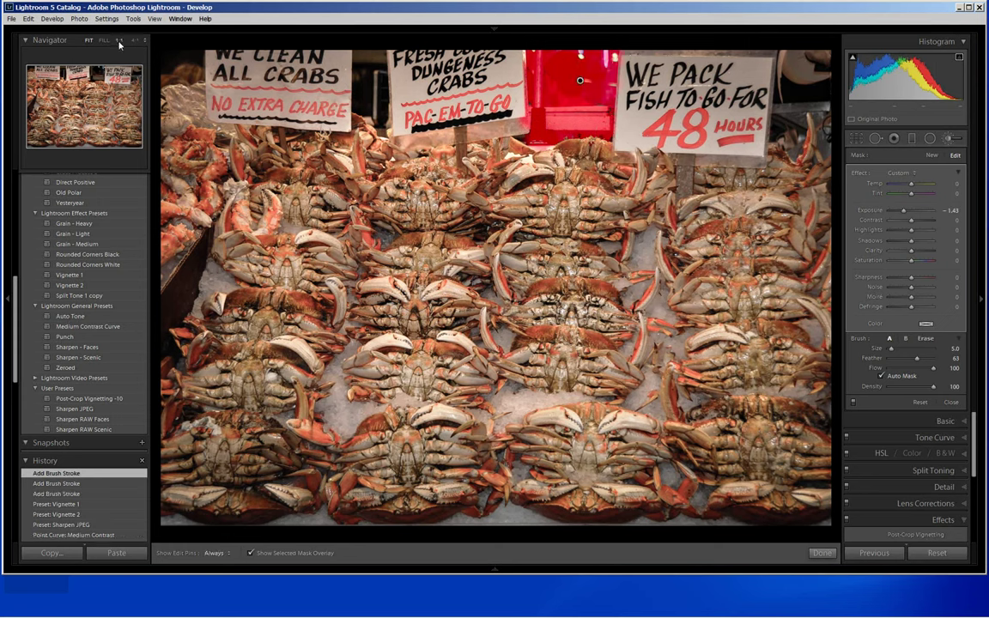
At 1:1 zoom, brush along the near edge of the WE PACK FISH TO GO sign and erase the mask spill from the sign
click(120, 42)
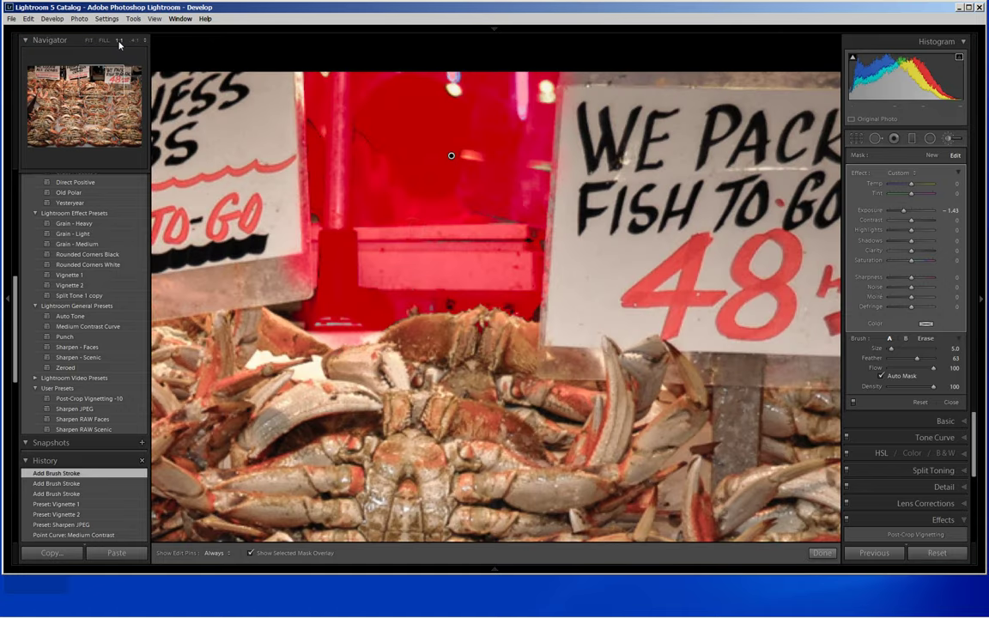
key(h)
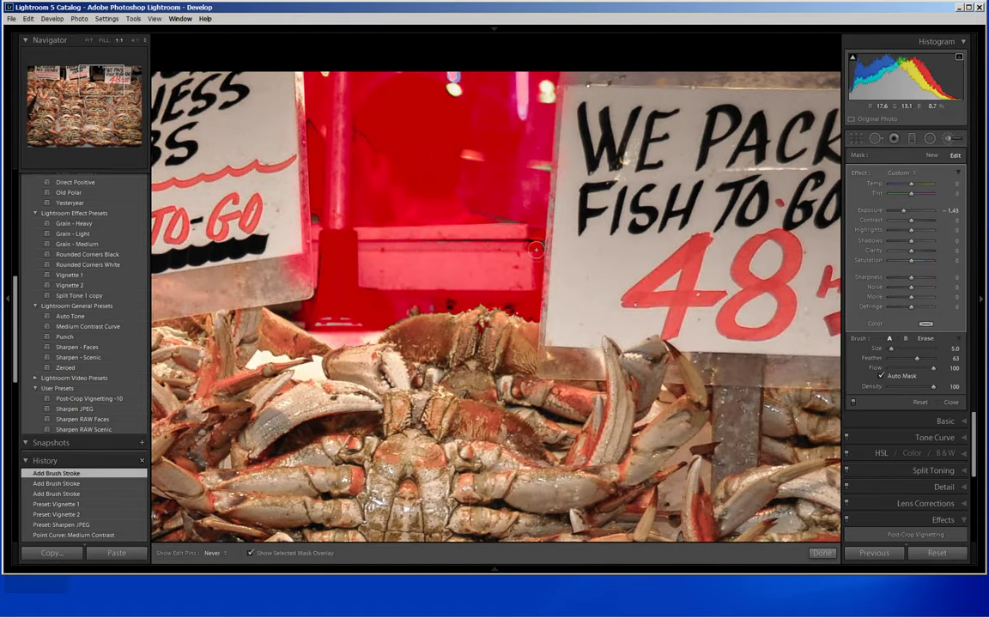
key(h)
mouse_move(546, 225)
mouse_down()
mouse_move(563, 181)
mouse_move(547, 218)
mouse_up()
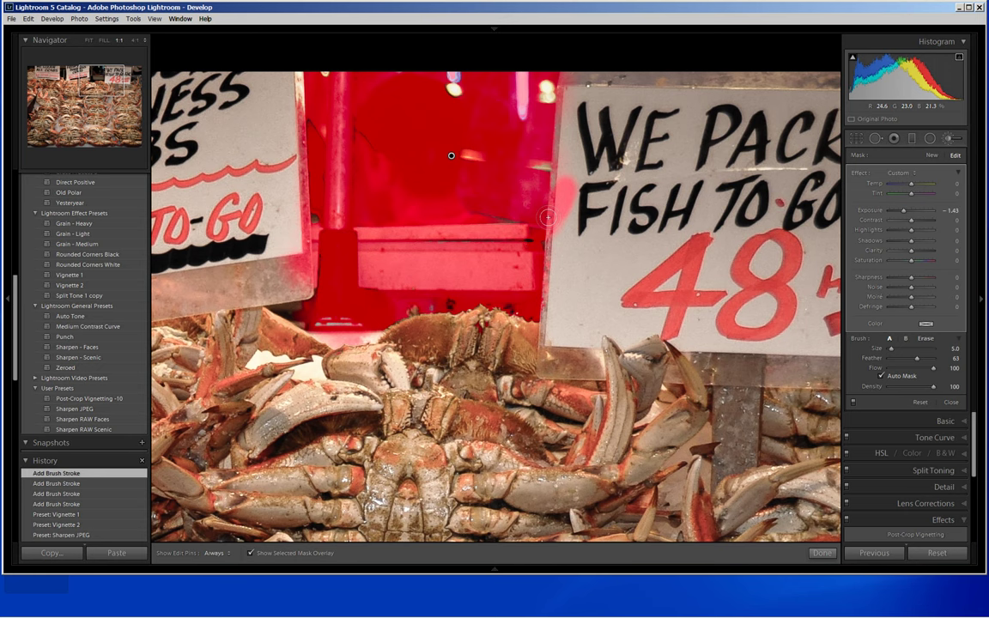
key(alt)
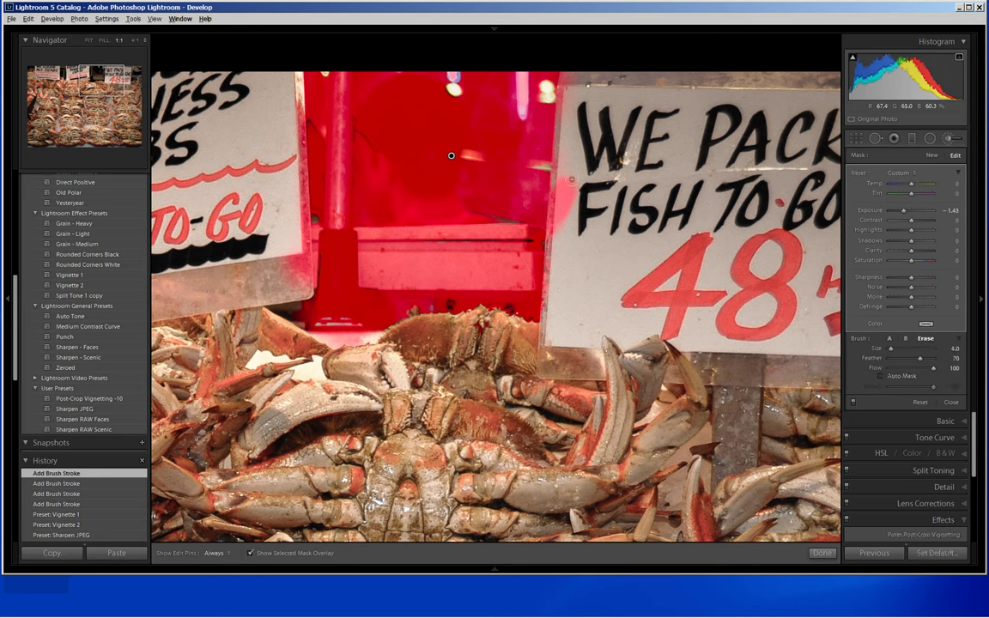
key(h)
drag(566, 163, 544, 305)
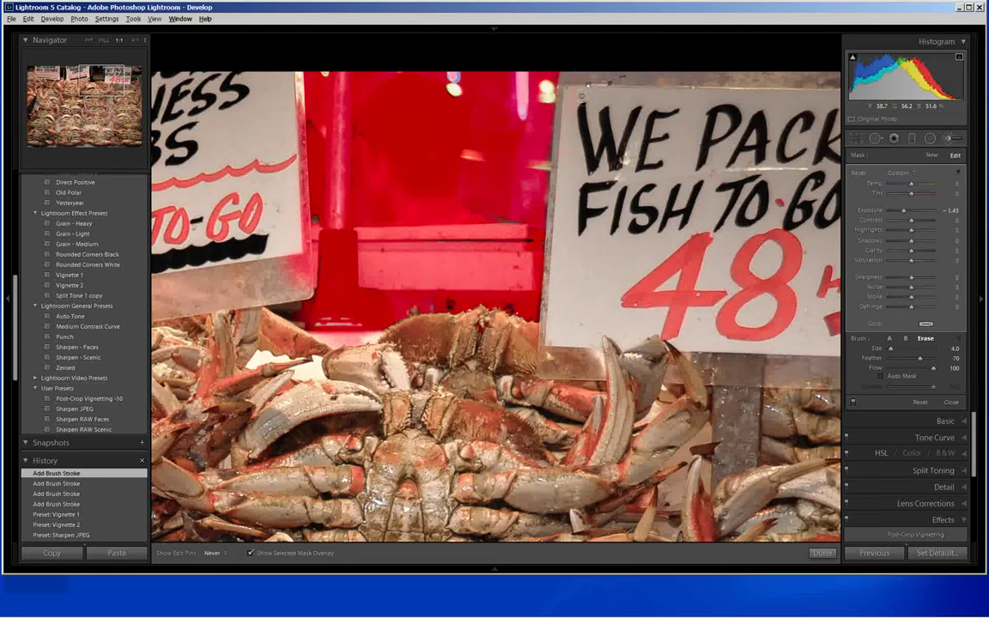
Erase the mask spill along the DUNGENESS CRABS sign's edge and paint the background gap beside the WE CLEAN ALL CRABS sign
mouse_move(302, 151)
mouse_down()
mouse_move(300, 274)
mouse_move(275, 230)
mouse_move(278, 206)
mouse_move(304, 207)
mouse_up()
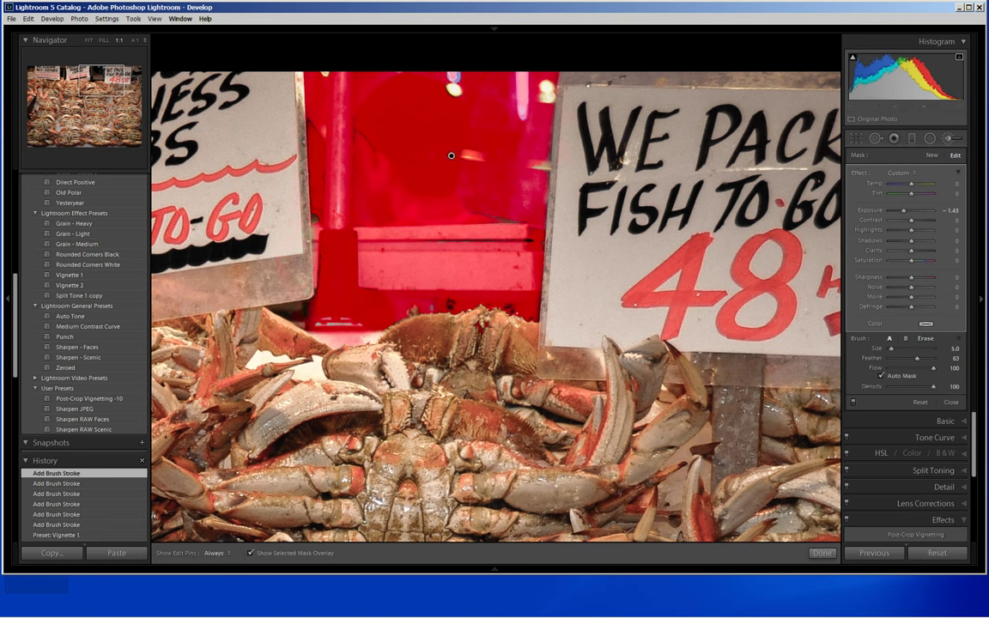
click(89, 40)
key(h)
mouse_move(367, 69)
mouse_down()
mouse_move(379, 114)
mouse_move(348, 108)
mouse_move(339, 60)
mouse_move(359, 76)
mouse_move(327, 65)
mouse_up()
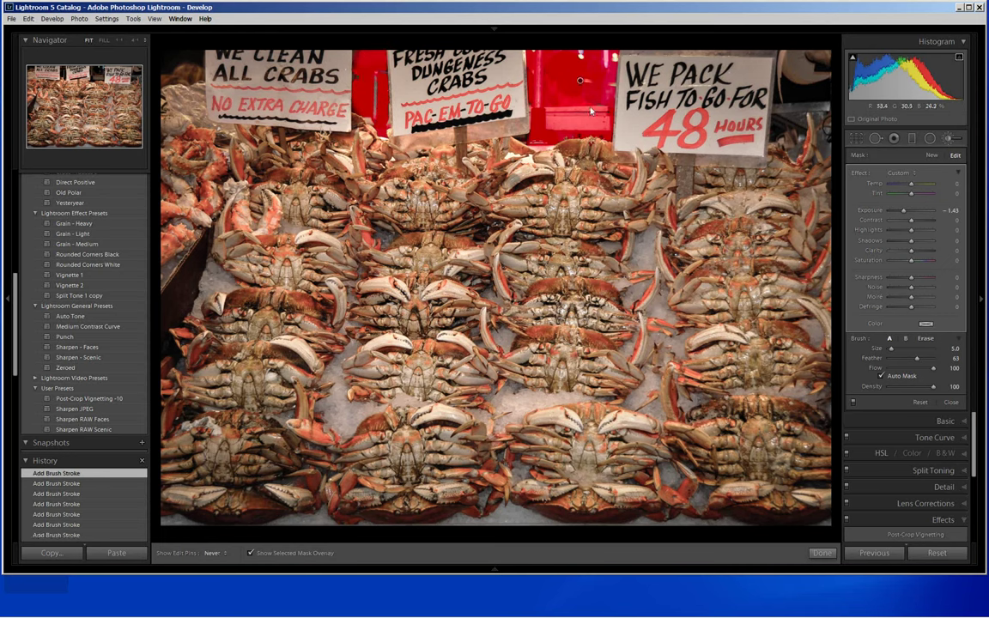
key(h)
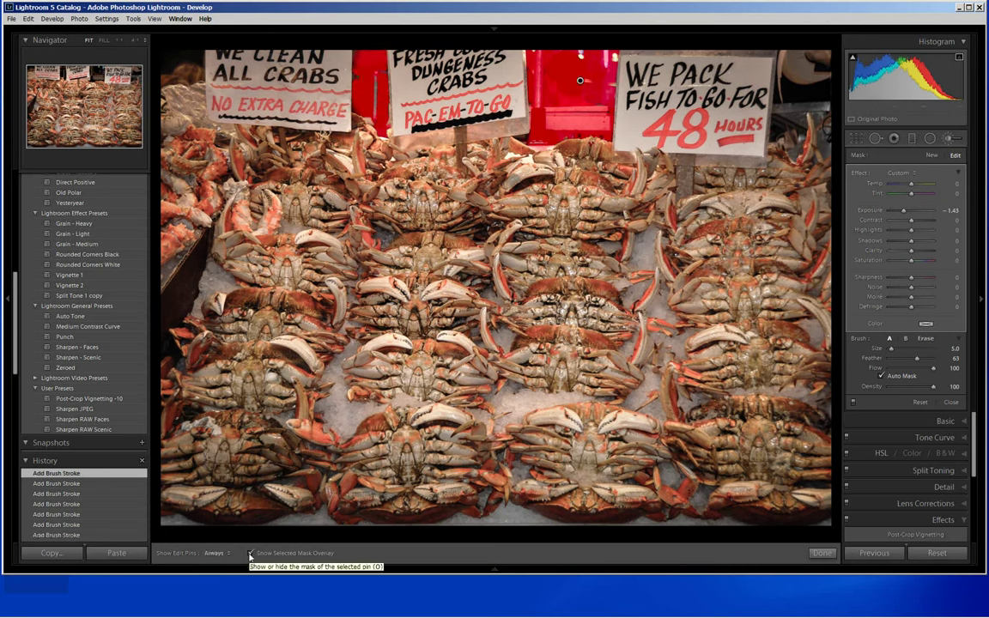
Hide the mask overlay, set the masked background's Exposure to -1.05 and Sharpness to -100, and finish the brush adjustment
click(250, 554)
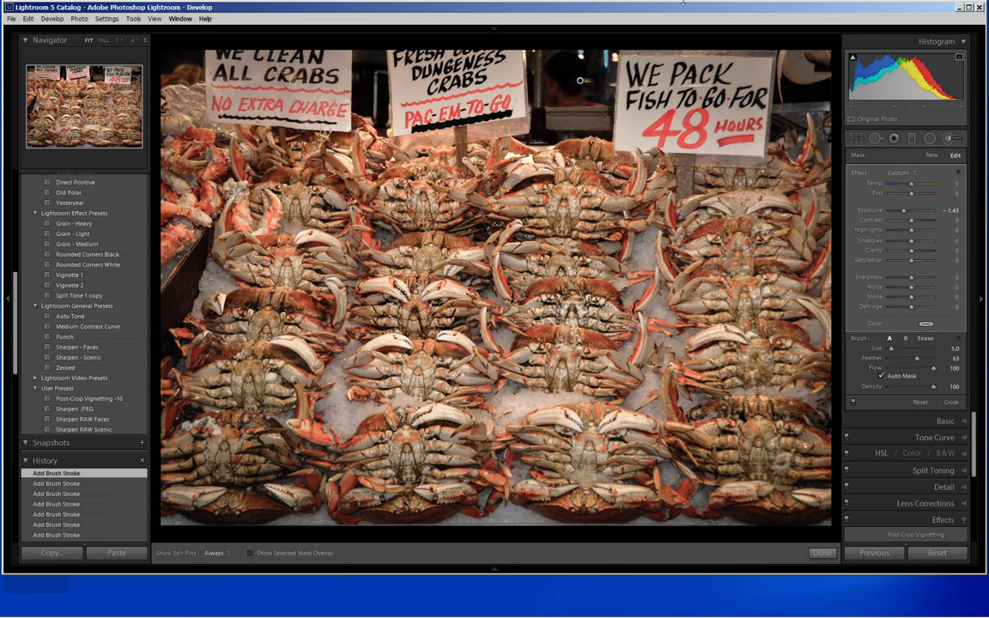
drag(905, 212, 908, 211)
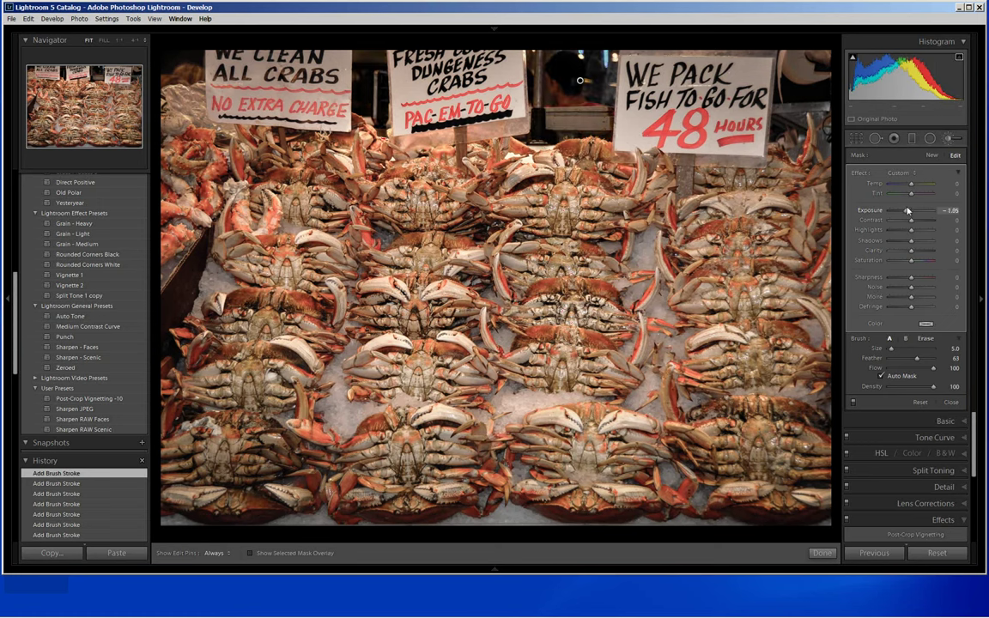
drag(908, 211, 907, 211)
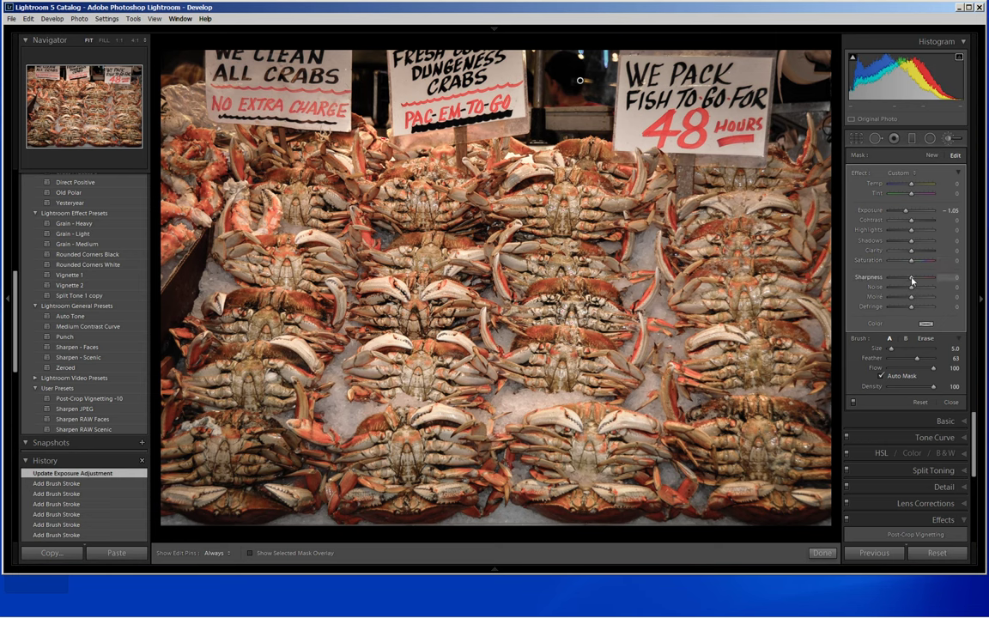
drag(912, 281, 889, 282)
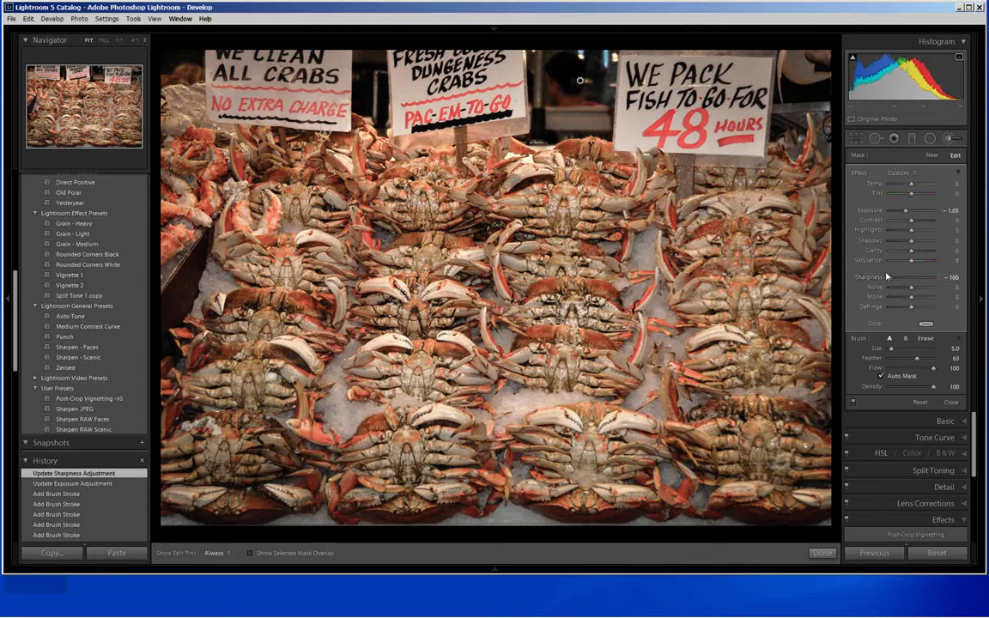
click(823, 554)
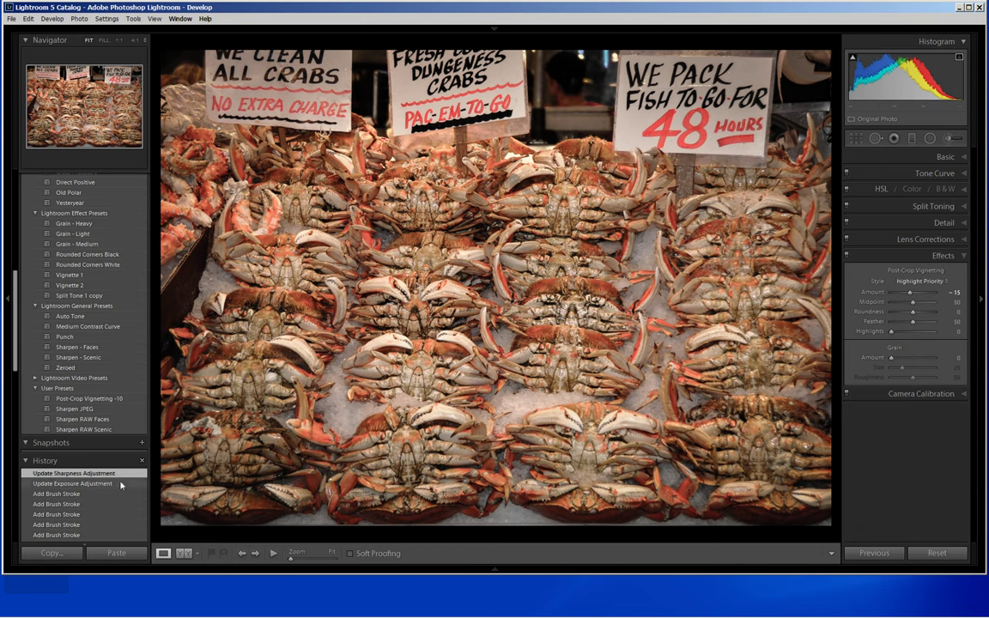
Compare the photo's original Create Virtual Copy history state with the final Update Sharpness Adjustment state
scroll(107, 432, down, 5)
scroll(120, 479, down, 3)
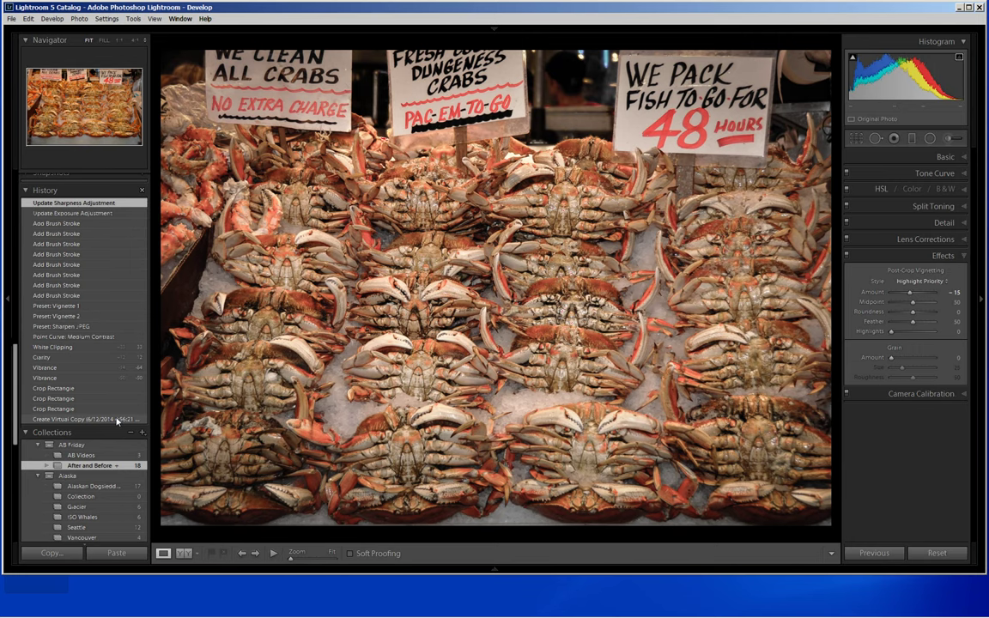
click(117, 420)
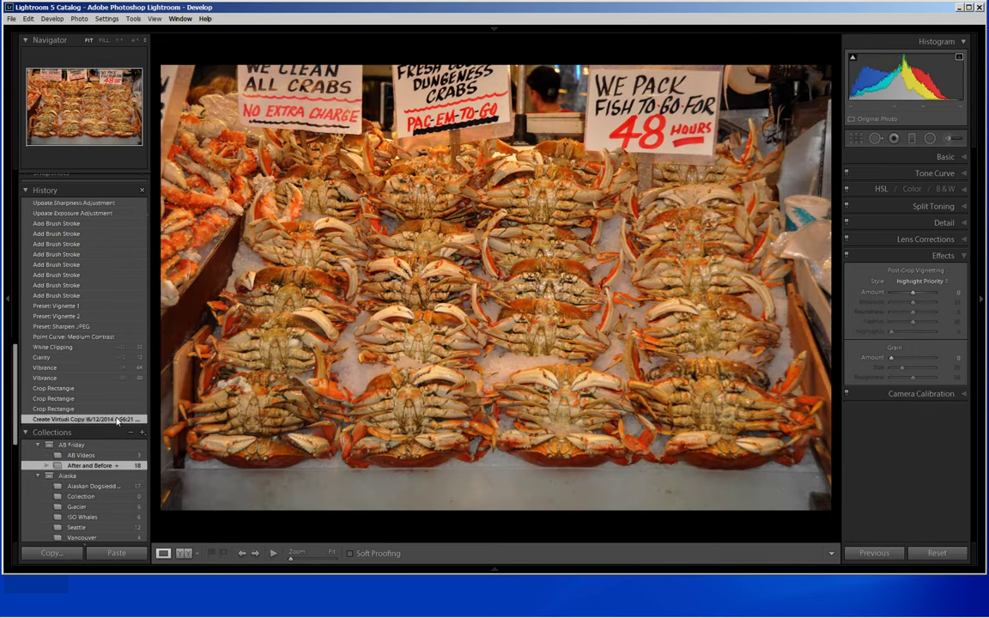
scroll(76, 306, up, 3)
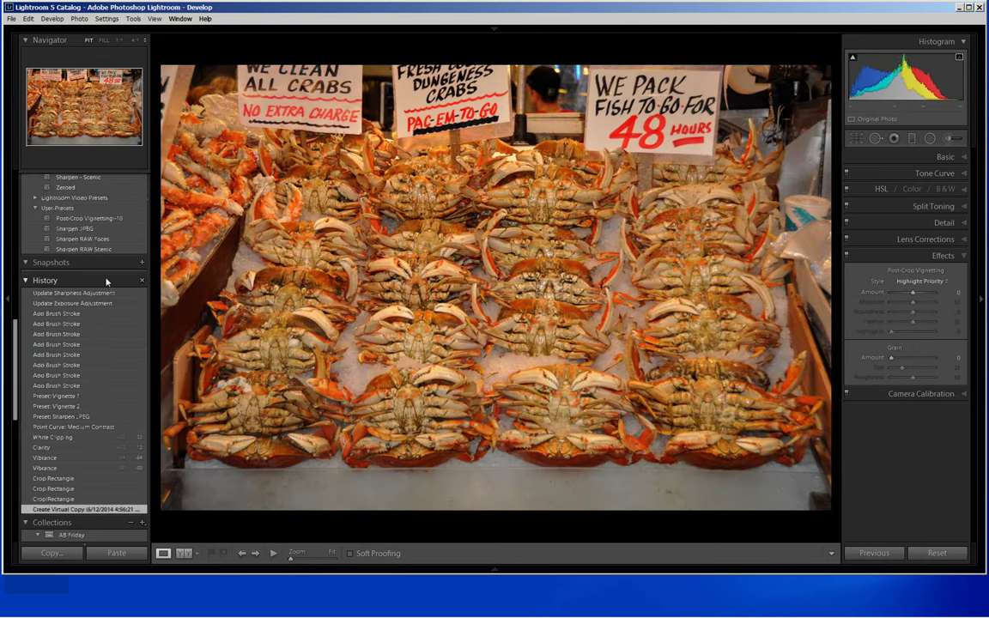
click(85, 293)
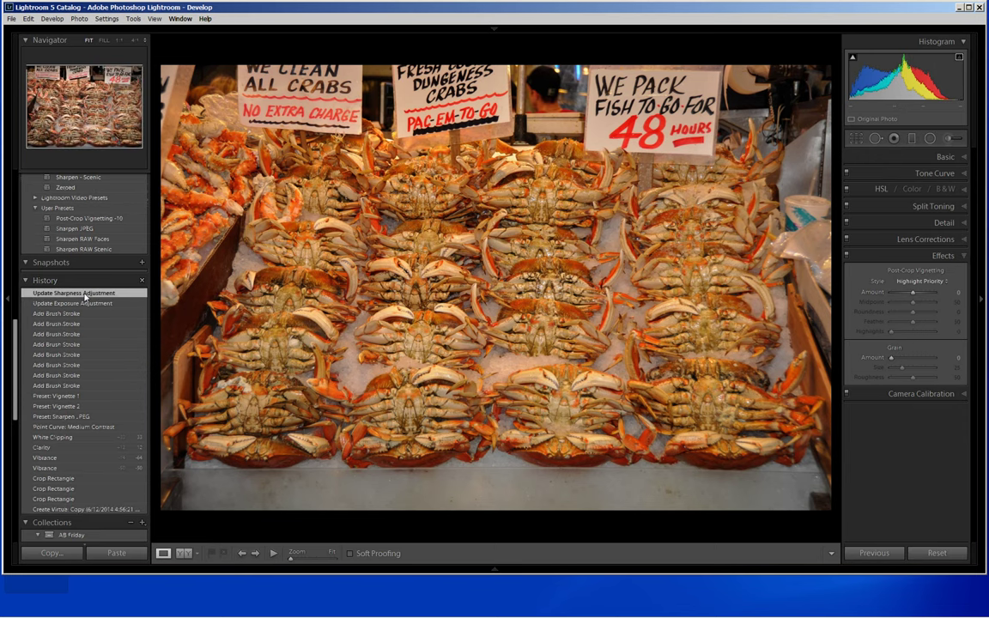